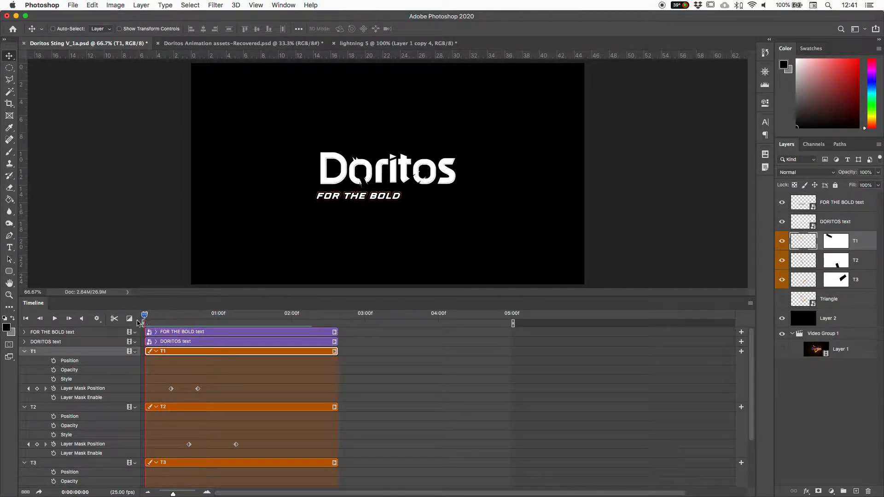
- Switch to Finder and preview the electric blue, lightning 5, sparks reduced and clouds trim videos in the Assets particles folder
mouse_move(445, 496)
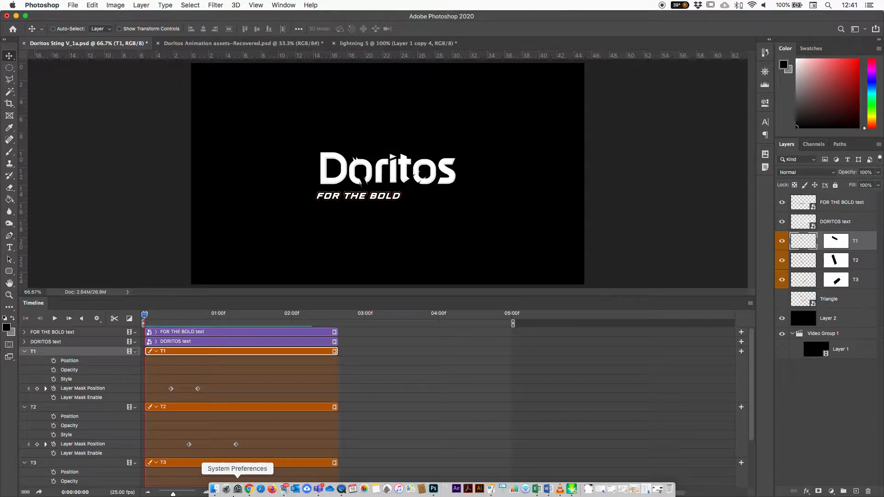
click(214, 490)
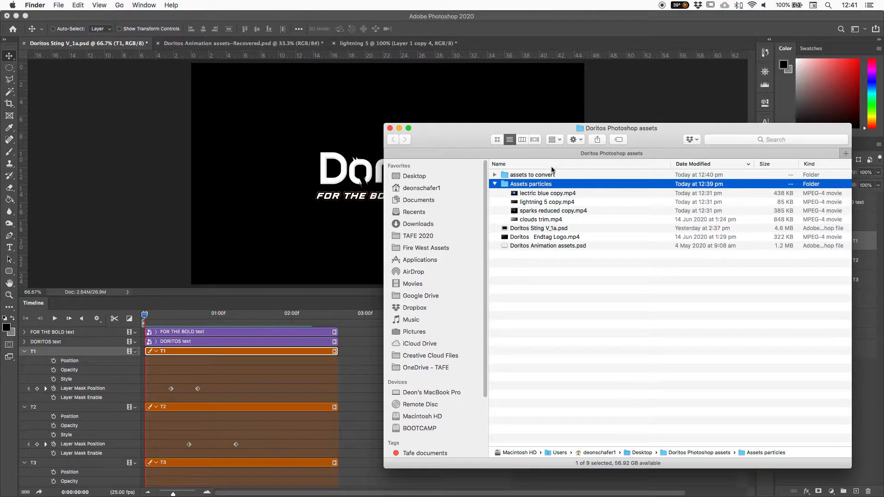
click(529, 193)
key(space)
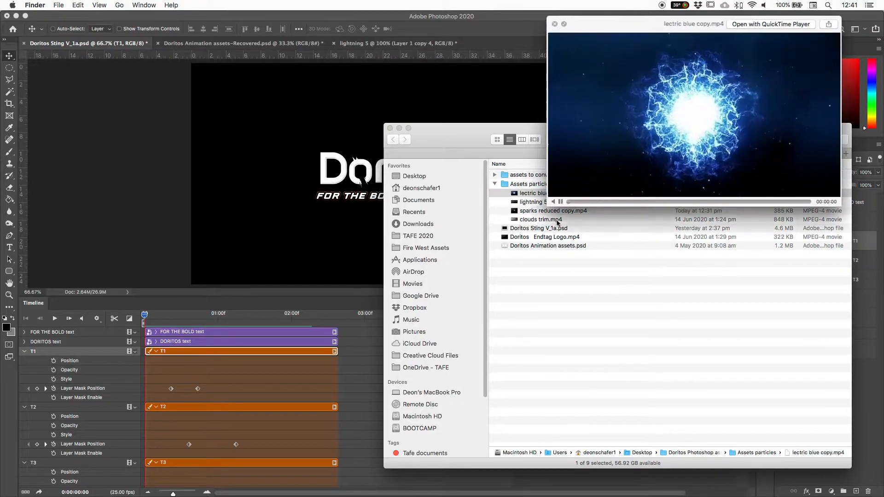
key(space)
click(548, 203)
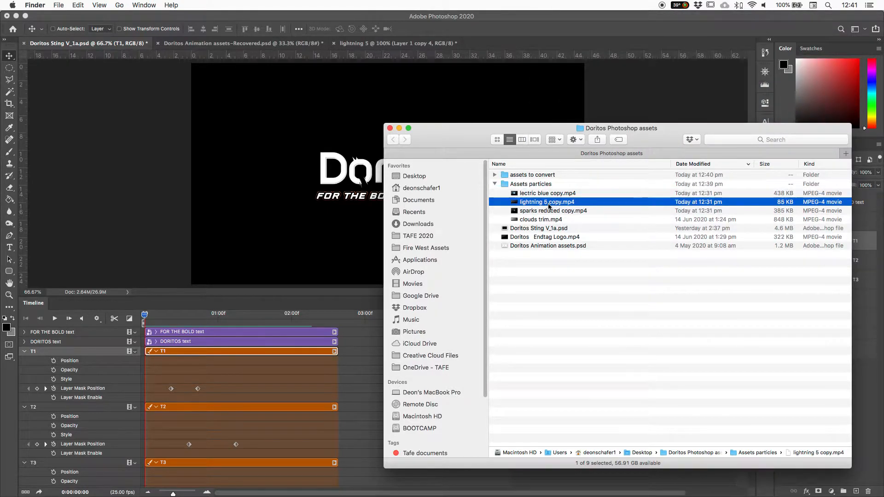
key(space)
key(space)
click(544, 211)
key(space)
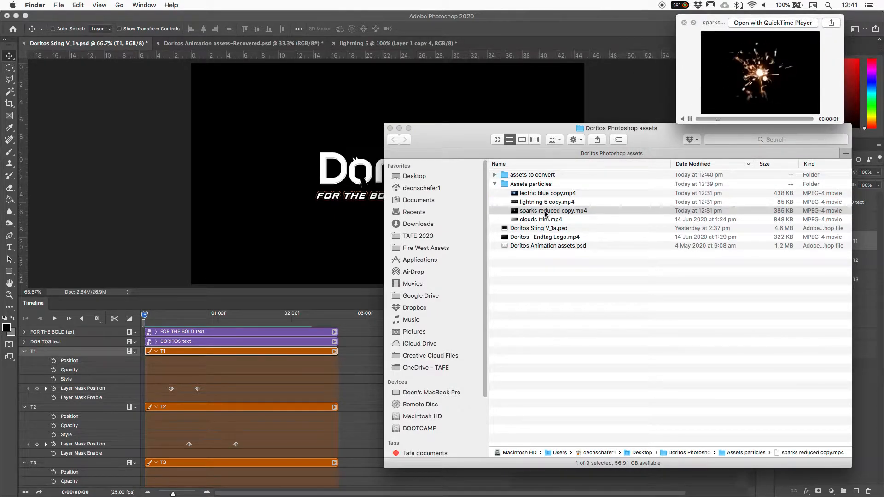
key(space)
click(544, 220)
key(space)
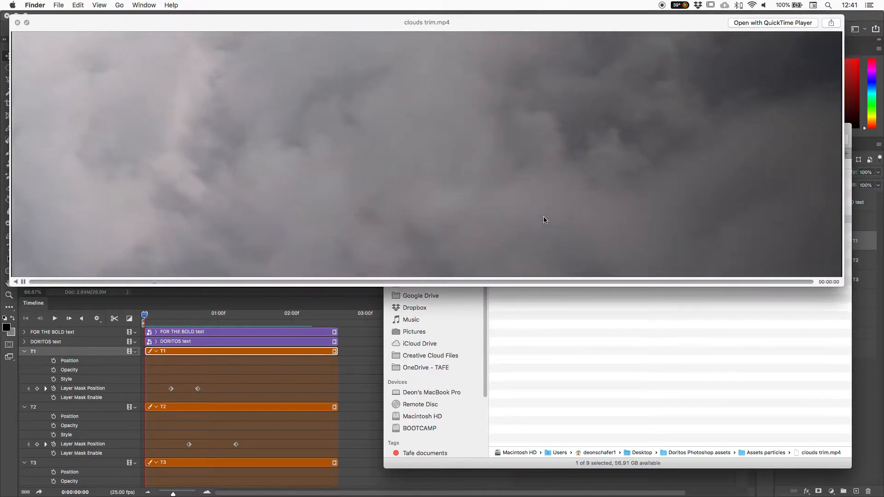
key(space)
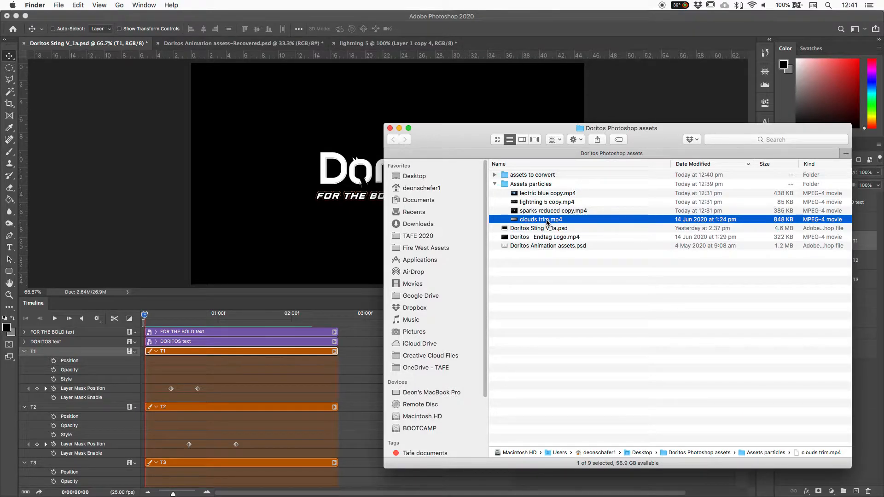
- Place clouds trim.mp4 in the Doritos Sting document and move its layer between Triangle and Layer 2
drag(547, 222, 324, 186)
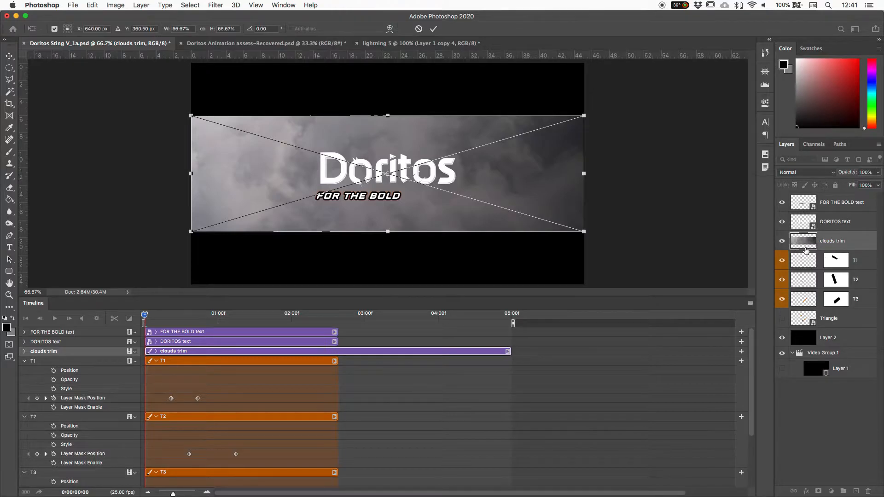
drag(848, 244, 834, 335)
mouse_move(157, 319)
mouse_down()
mouse_move(306, 322)
mouse_move(129, 319)
mouse_up()
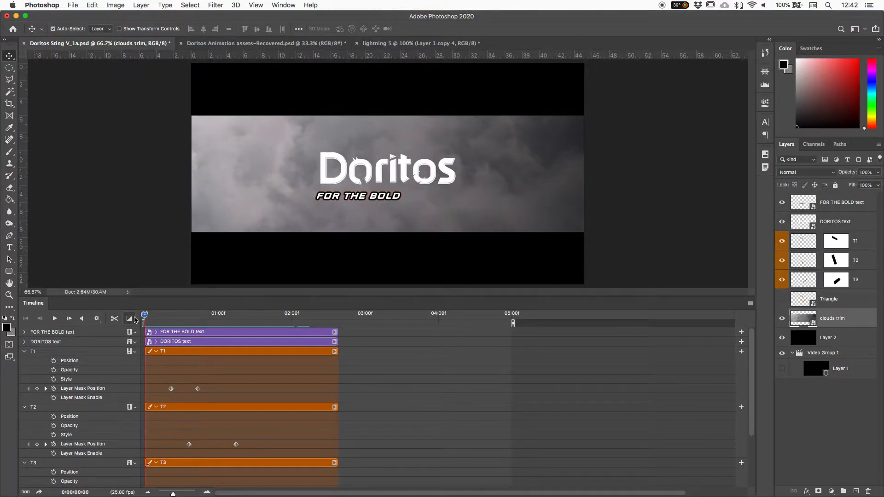
key(super+minus)
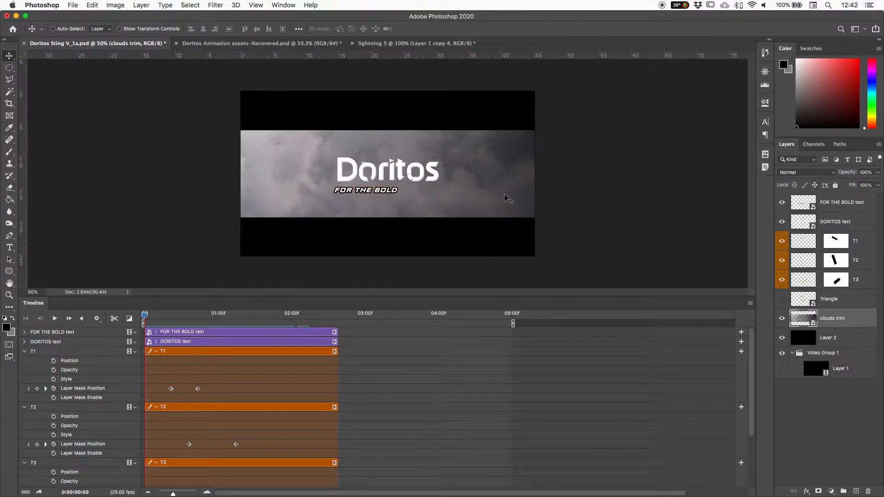
key(super+t)
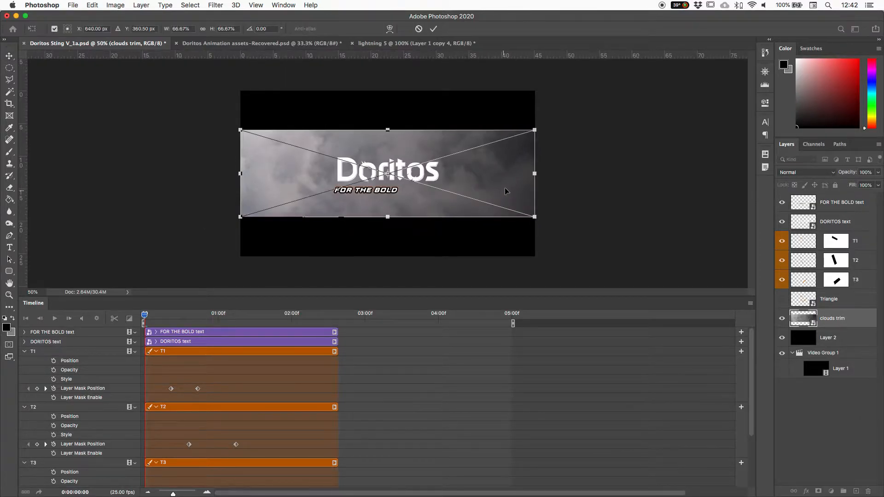
drag(534, 130, 657, 59)
drag(612, 134, 592, 177)
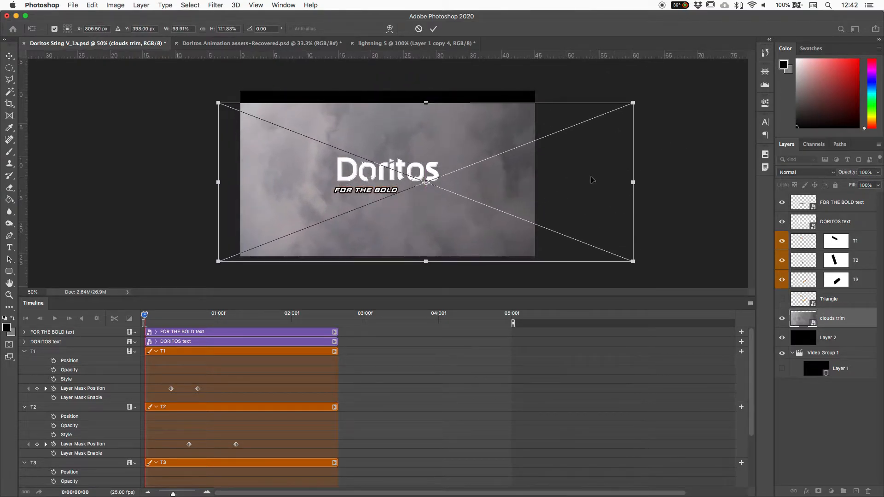
click(418, 28)
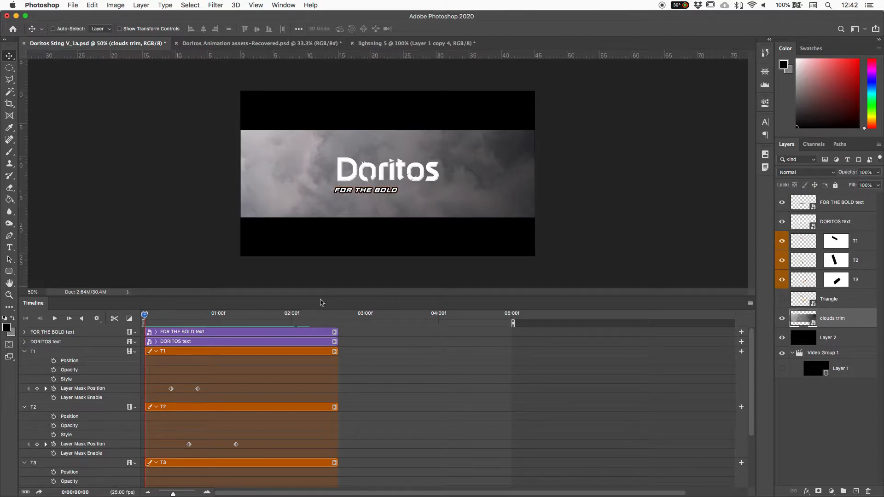
- Collapse the T1, T2 and T3 tracks in the timeline
click(25, 351)
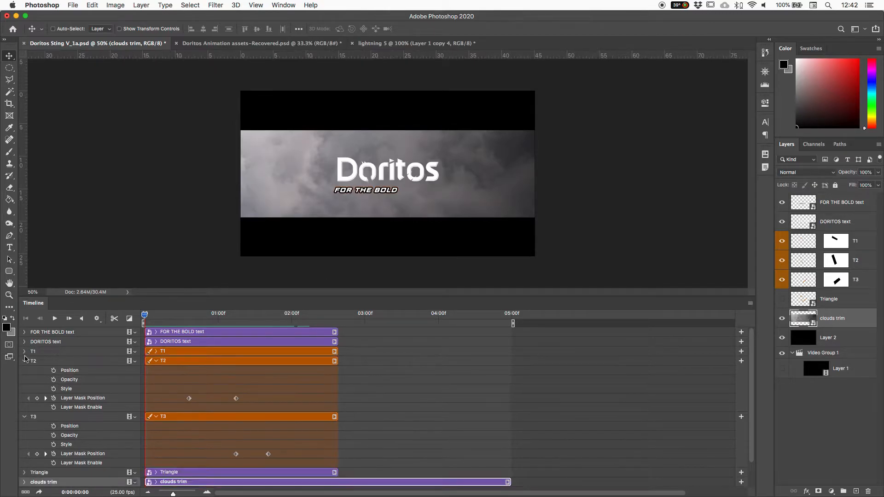
click(25, 361)
click(24, 370)
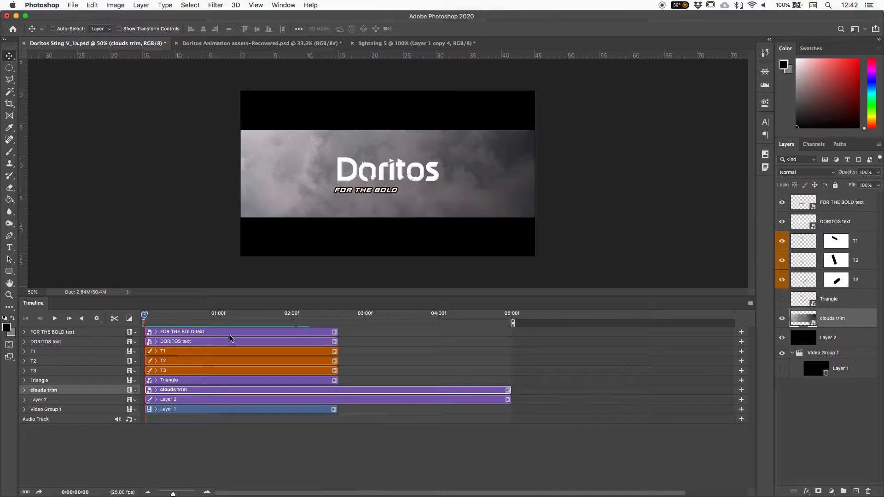
- Assign the green colour label to the clouds trim layer
right_click(853, 321)
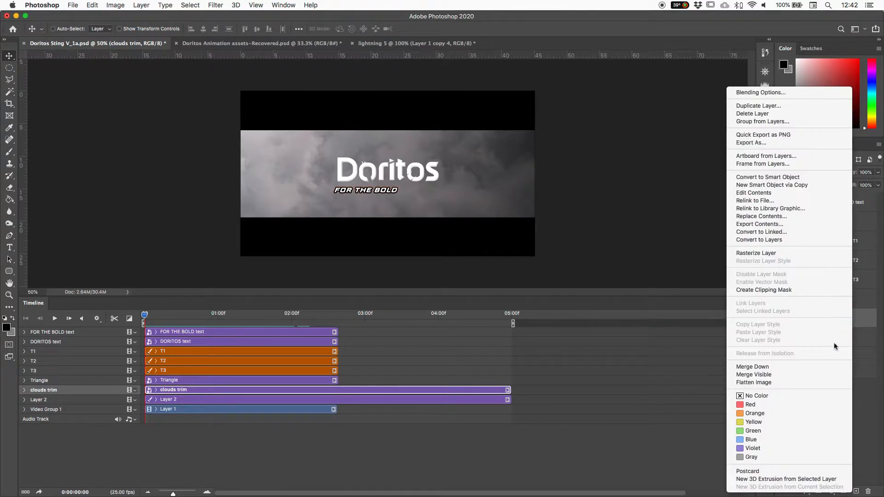
click(756, 439)
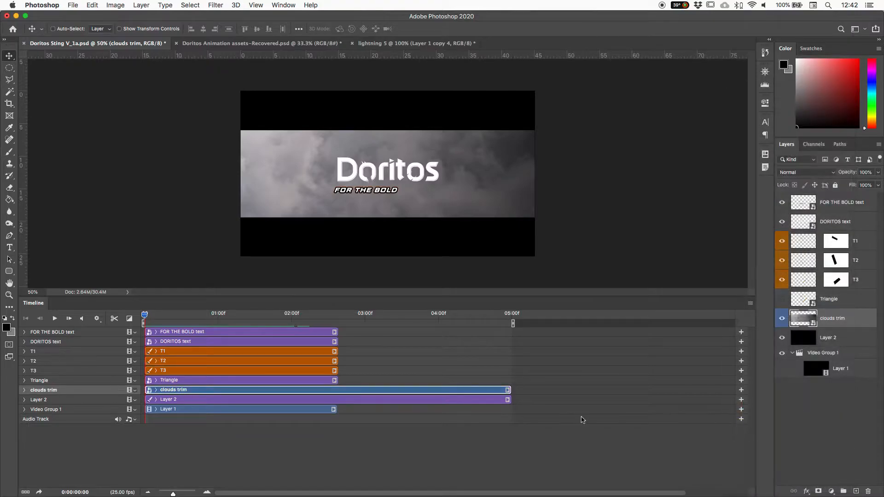
right_click(856, 321)
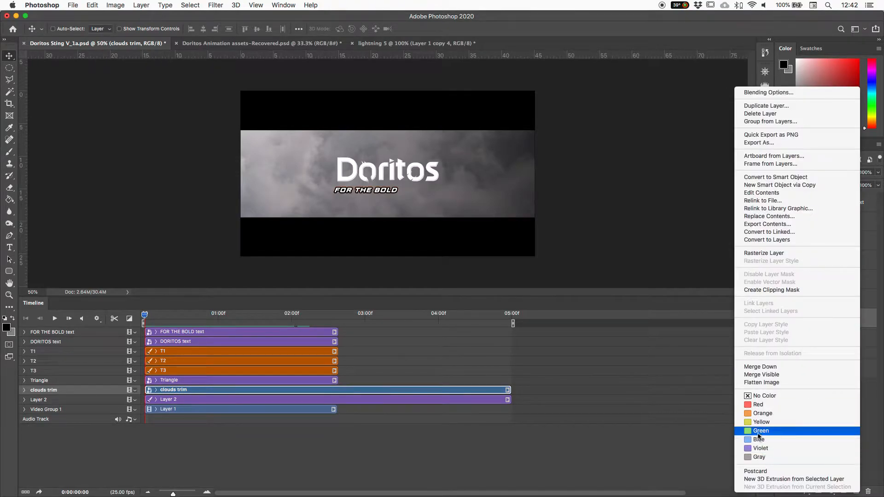
click(760, 432)
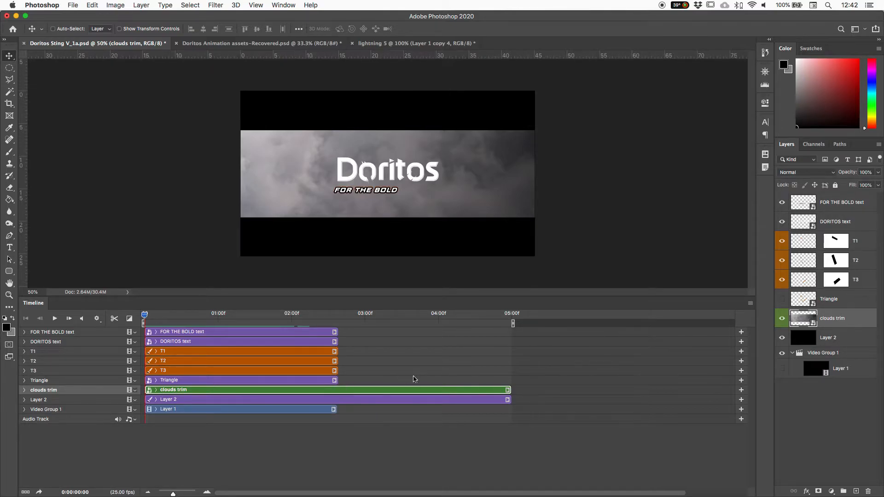
- Shorten the Layer 2 and clouds trim clips to end level with the other tracks, and hide the clouds trim layer
drag(510, 400, 339, 403)
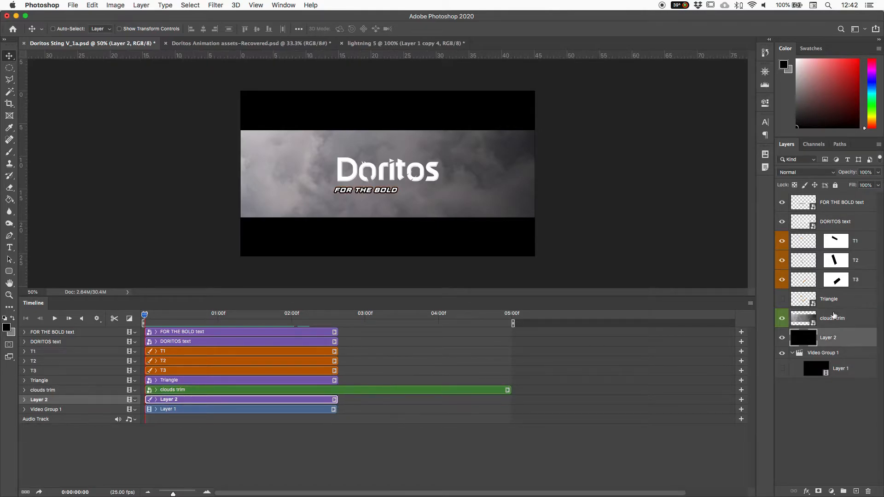
click(781, 319)
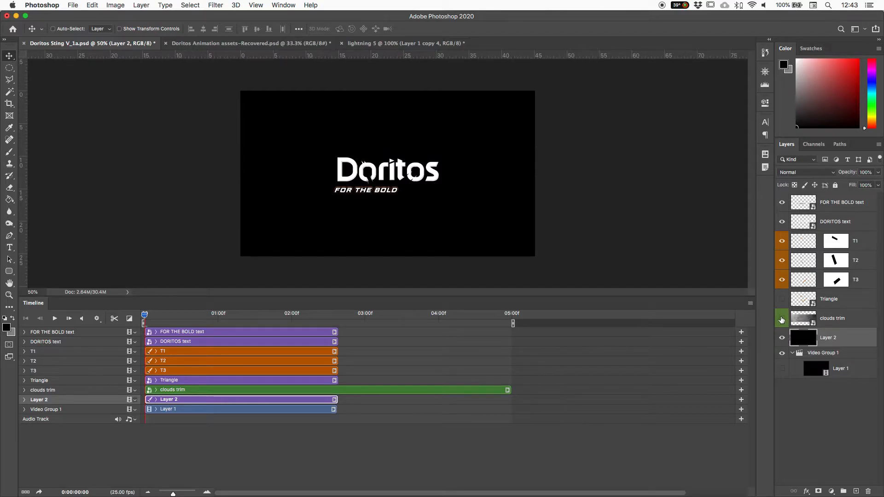
click(456, 390)
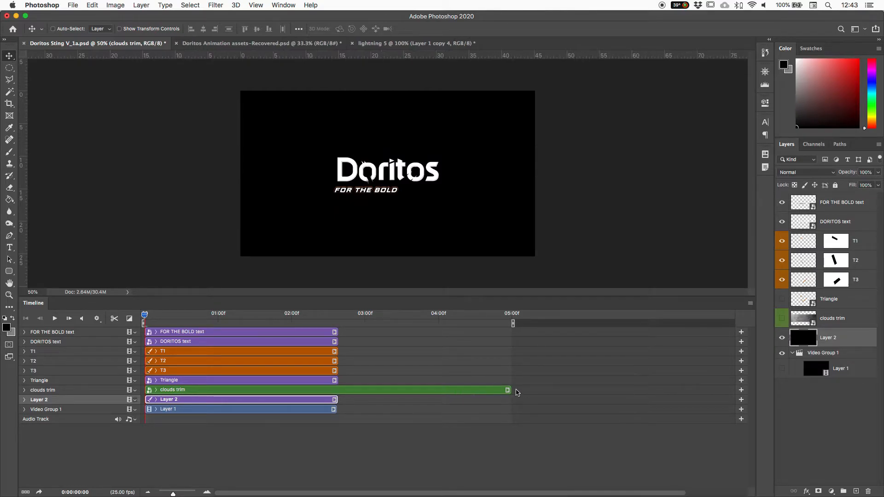
drag(510, 390, 342, 399)
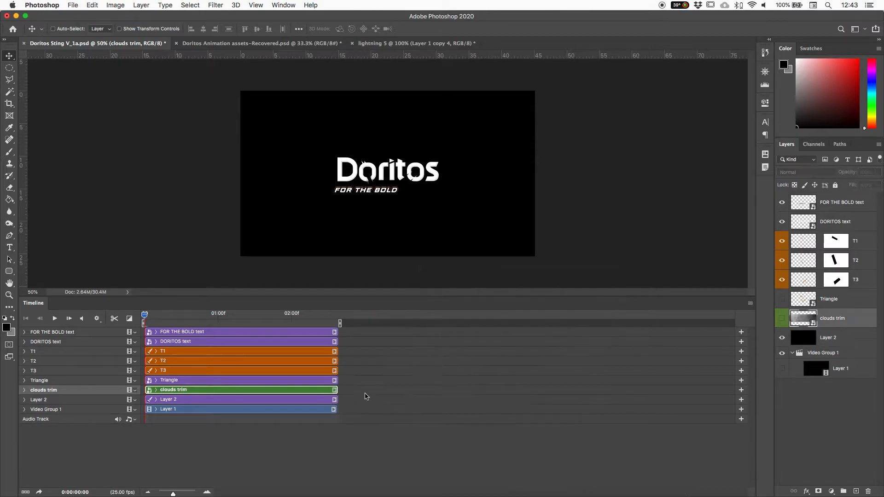
- Show the clouds trim layer and scrub the timeline to preview the clouds behind the logo
mouse_move(144, 314)
mouse_down()
mouse_move(229, 319)
mouse_move(115, 332)
mouse_up()
click(781, 318)
drag(154, 319, 107, 327)
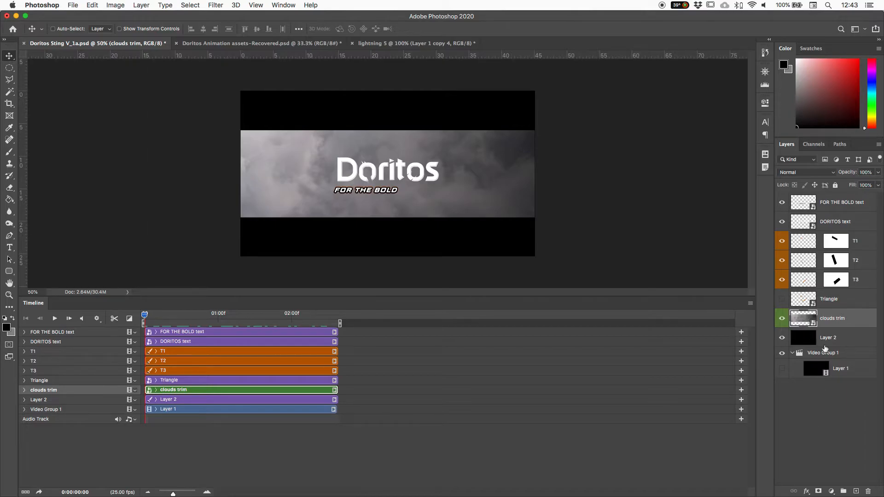
- Add a layer mask to clouds trim and set the Gradient tool to the Black, White preset
click(818, 491)
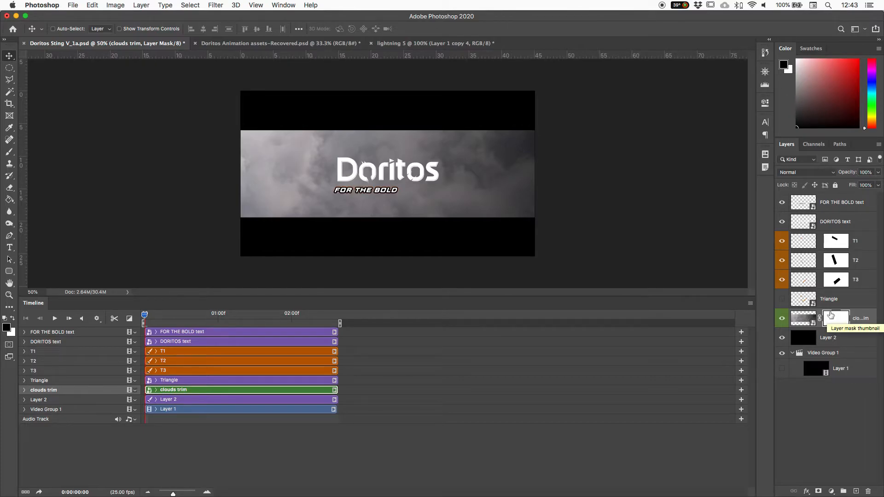
click(9, 200)
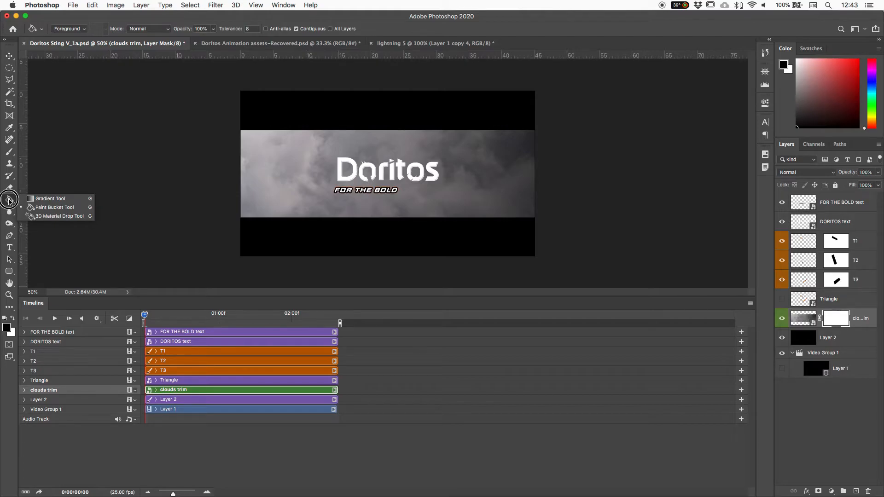
click(46, 201)
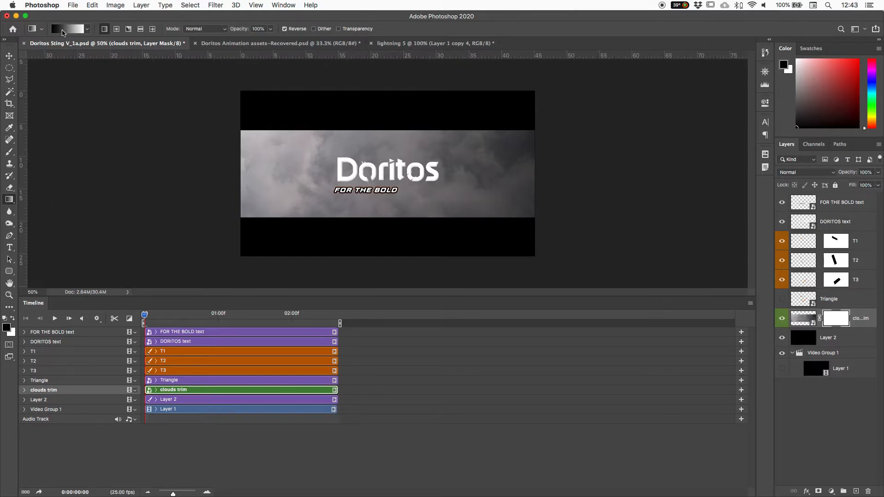
click(63, 30)
drag(743, 150, 655, 127)
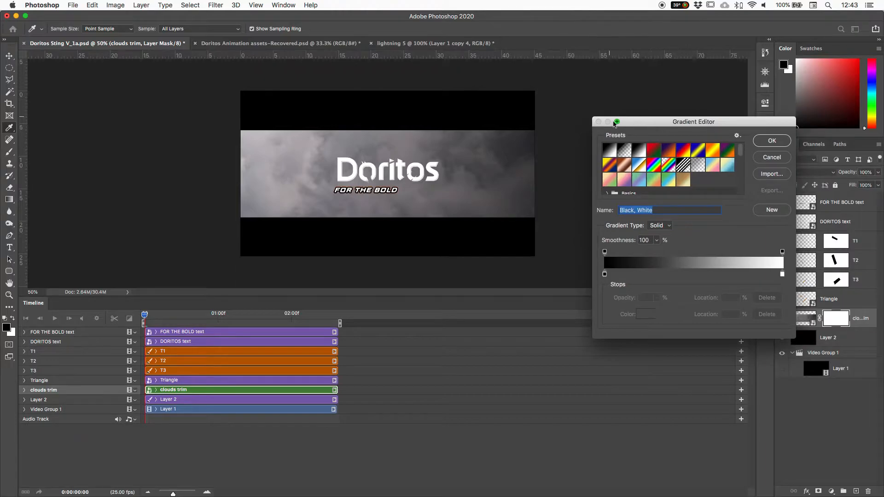
click(639, 152)
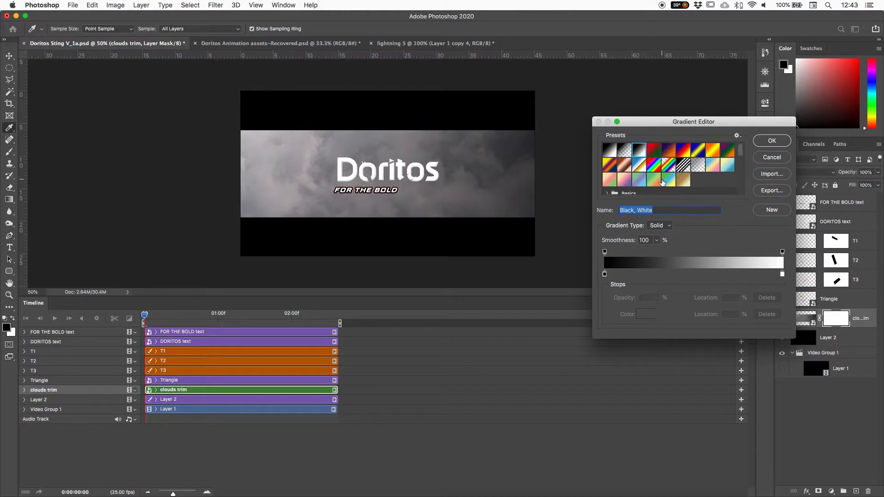
click(772, 141)
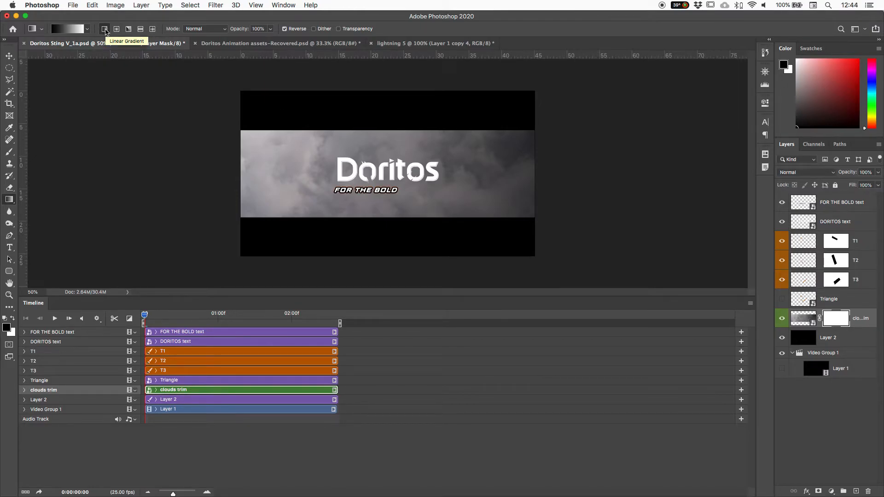
- Draw a vertical linear gradient on the clouds trim mask, from the clouds' lower edge up to the top of the Doritos text
drag(379, 217, 366, 147)
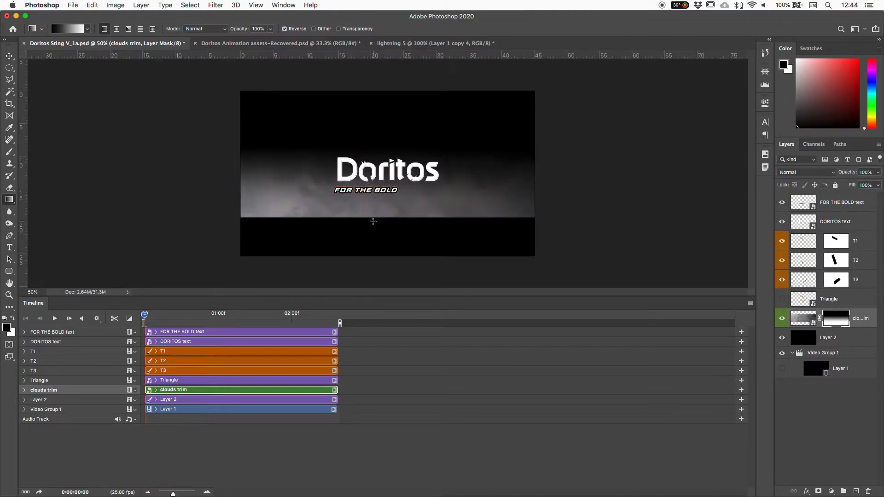
key(super+z)
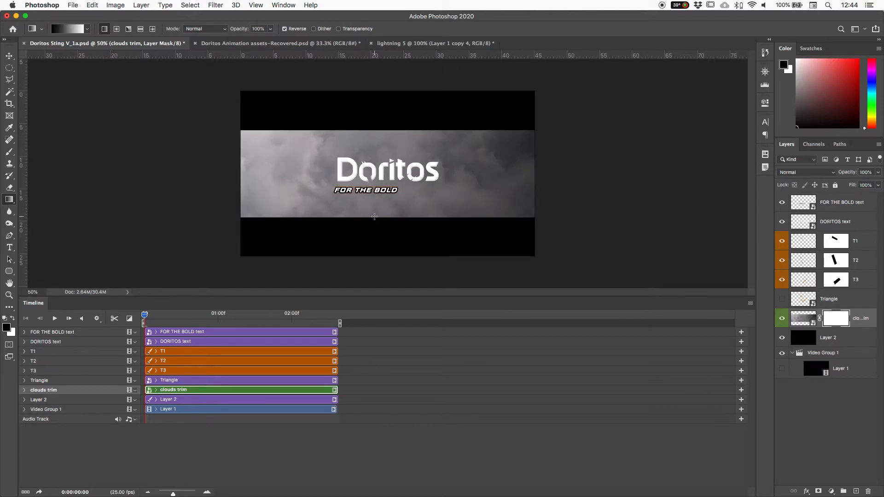
drag(375, 217, 379, 156)
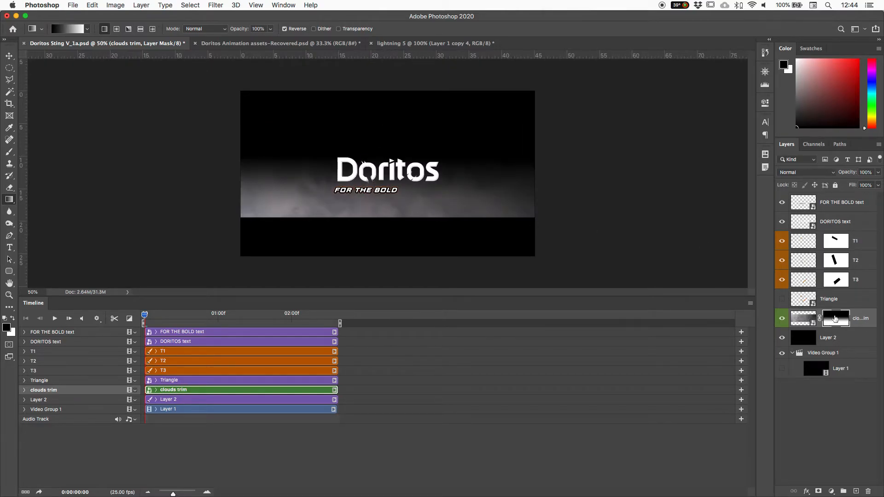
- Adjust the vertical position of the clouds trim gradient mask independently of the cloud footage, using the Move tool
key(v)
mouse_move(462, 199)
mouse_down()
mouse_move(464, 190)
mouse_move(464, 198)
mouse_up()
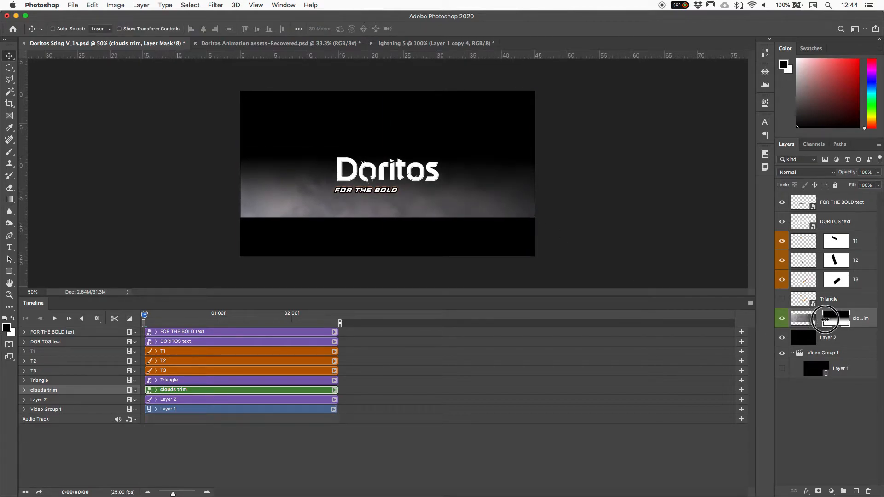
drag(416, 191, 411, 160)
drag(404, 150, 415, 175)
key(super+z)
key(super+shift+z)
mouse_move(427, 156)
mouse_down()
mouse_move(420, 128)
mouse_move(434, 115)
mouse_move(428, 109)
mouse_move(420, 144)
mouse_move(428, 172)
mouse_up()
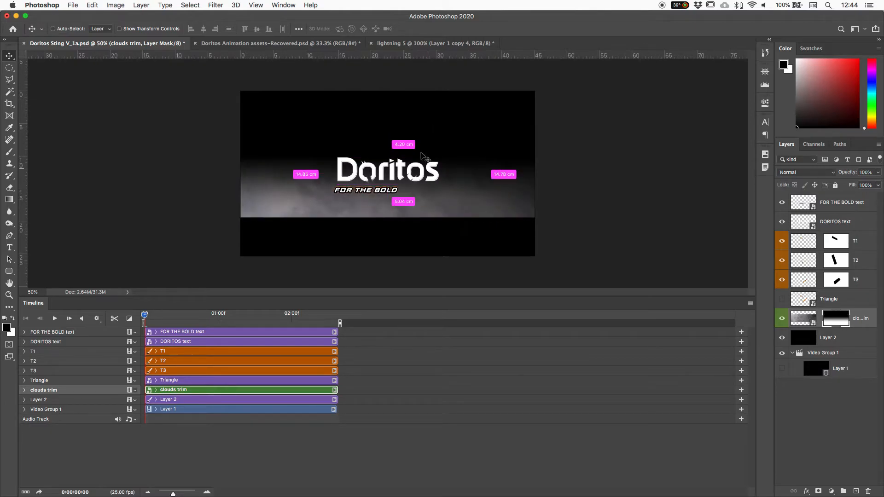
- Free Transform the clouds trim gradient mask, compressing its height and moving it up so the clouds fade above the Doritos text
key(super+t)
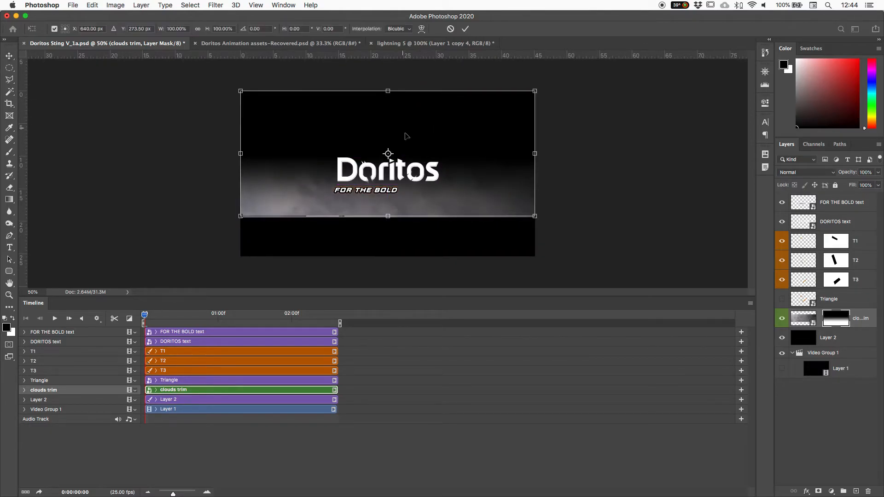
drag(388, 90, 386, 122)
drag(384, 158, 385, 141)
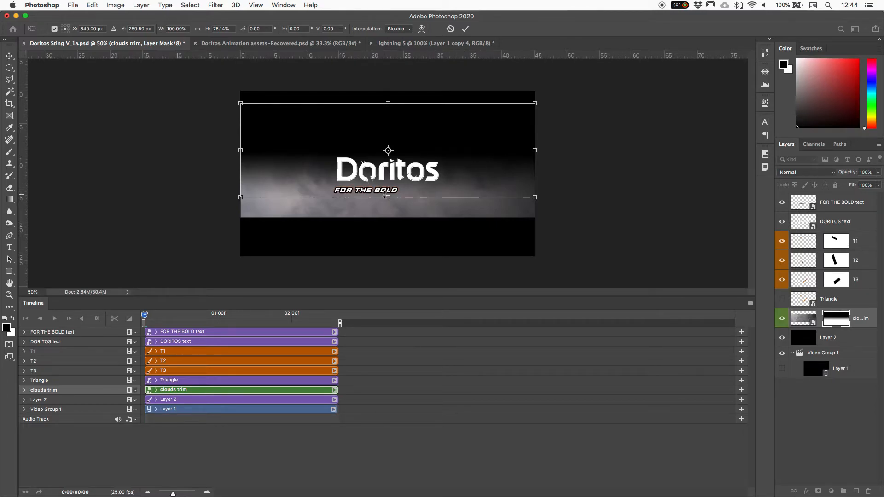
drag(399, 144, 398, 136)
key(Return)
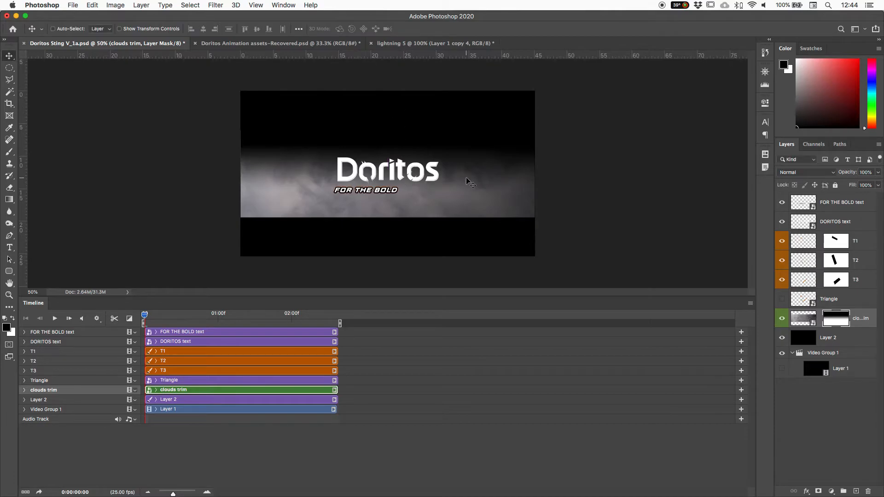
- Disable and re-enable the clouds trim layer mask to compare the clouds with and without the gradient
right_click(824, 321)
click(829, 324)
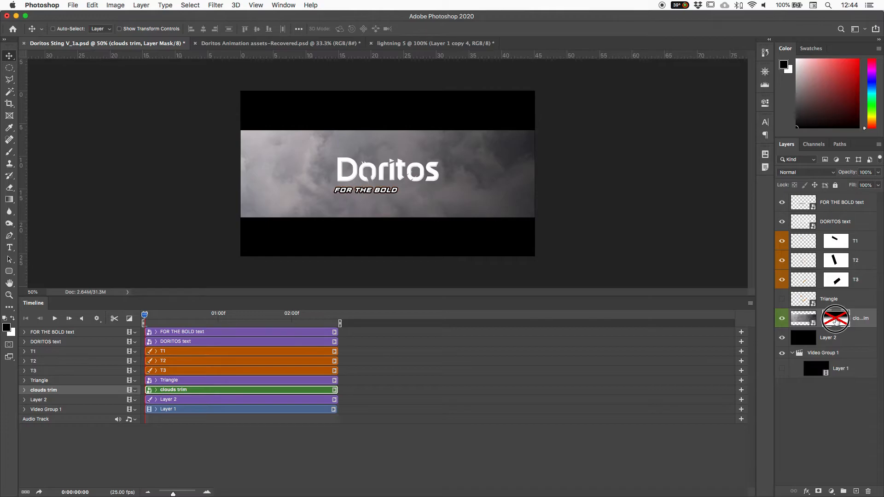
shift+click(836, 321)
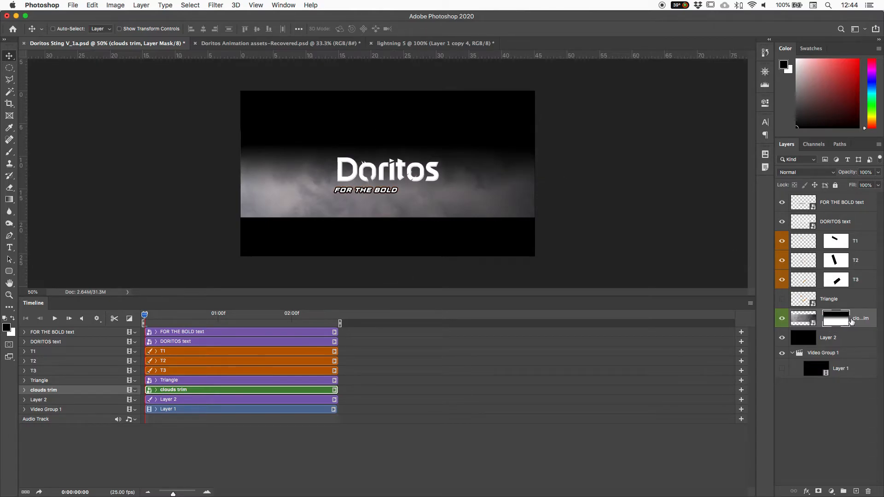
- Relink the mask to the clouds trim layer and duplicate the layer
click(819, 322)
drag(857, 326, 855, 491)
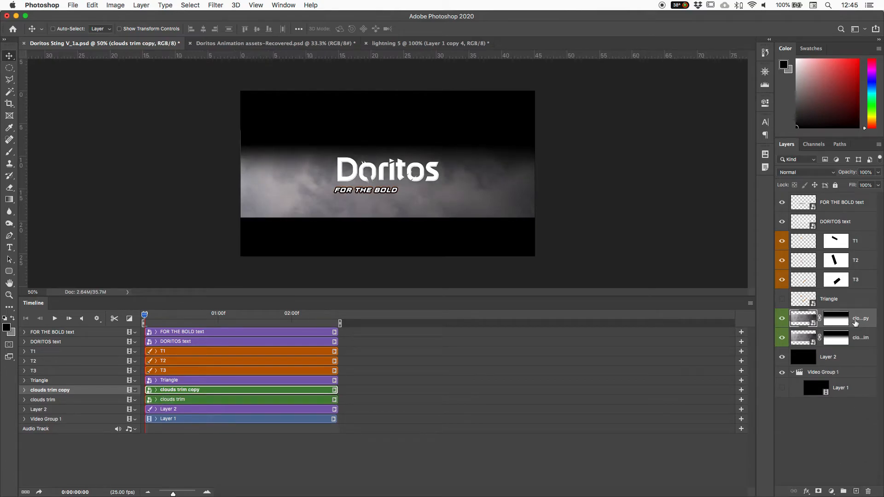
right_click(855, 323)
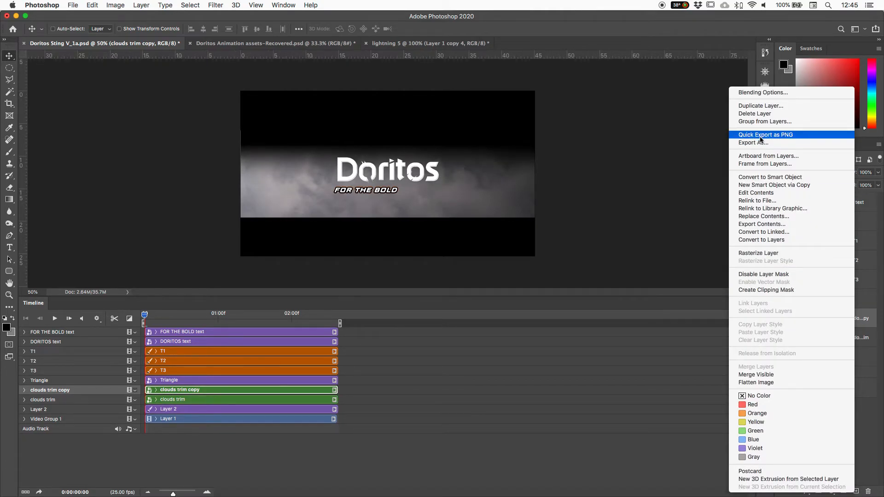
click(641, 159)
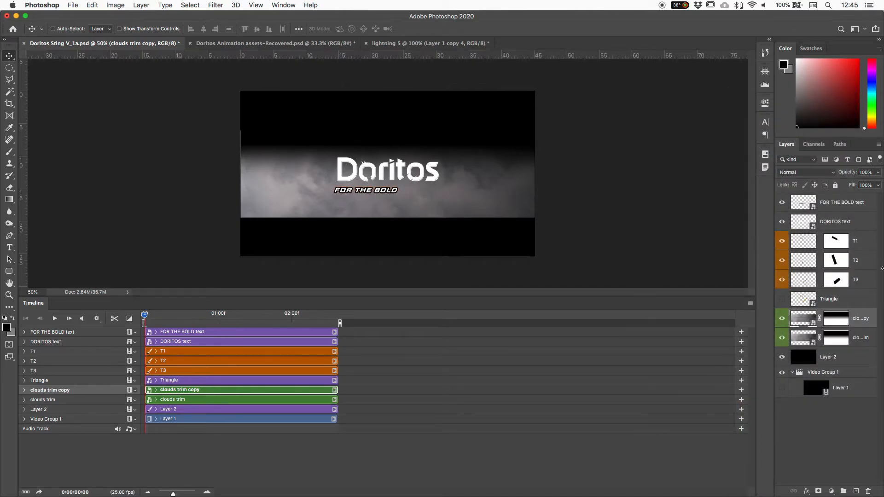
- Move the original clouds trim layer down until its lower edge meets the lower edge of the canvas
click(805, 339)
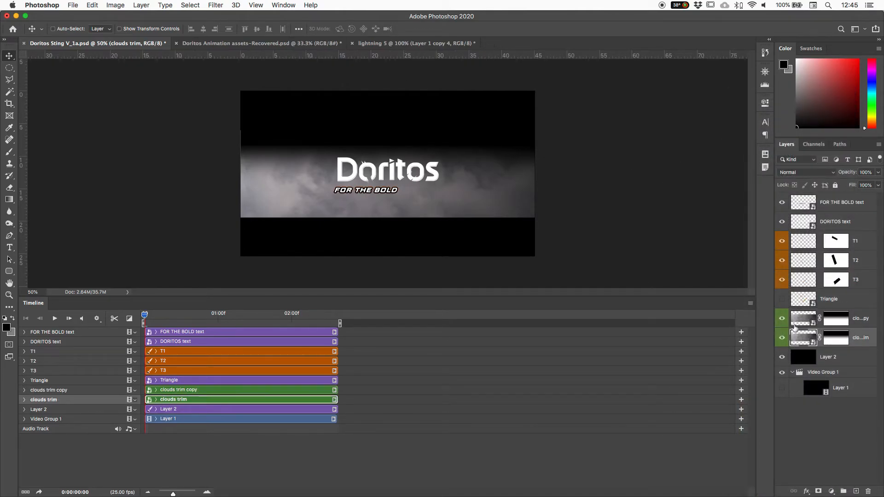
drag(414, 197, 415, 239)
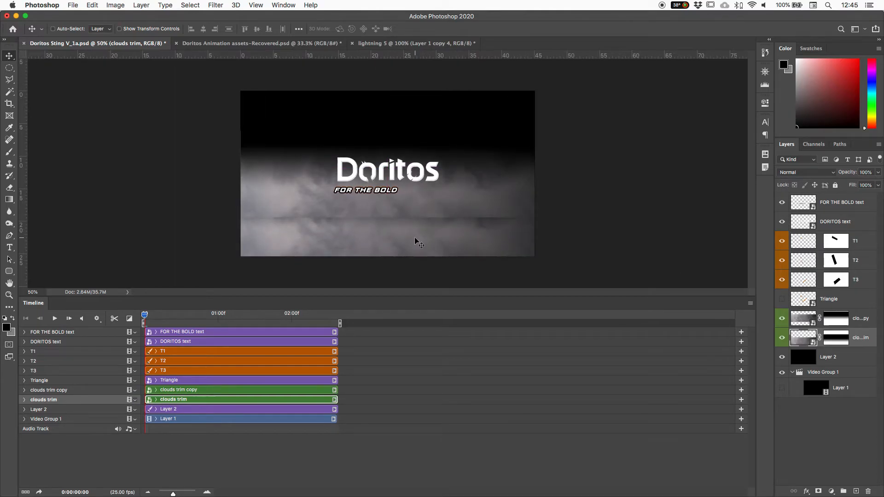
- Flip the clouds trim copy layer horizontally and vertically and move it up to the upper edge of the canvas
click(802, 323)
key(super+t)
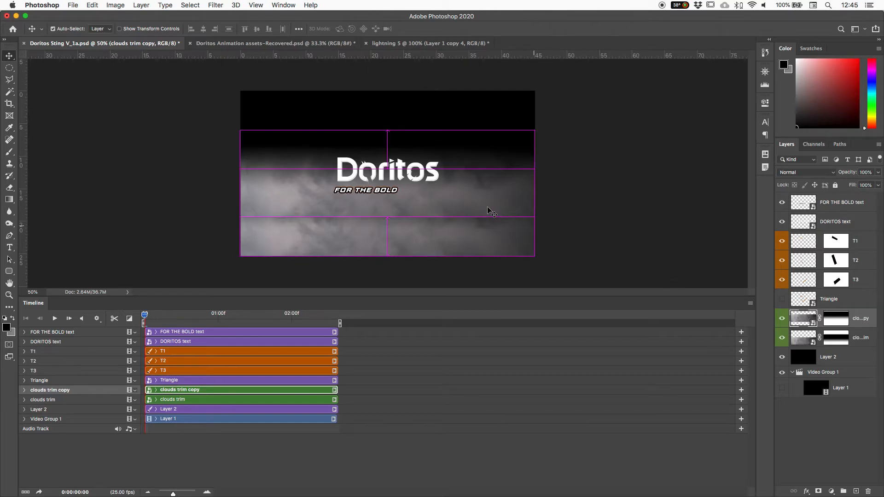
drag(565, 211, 434, 179)
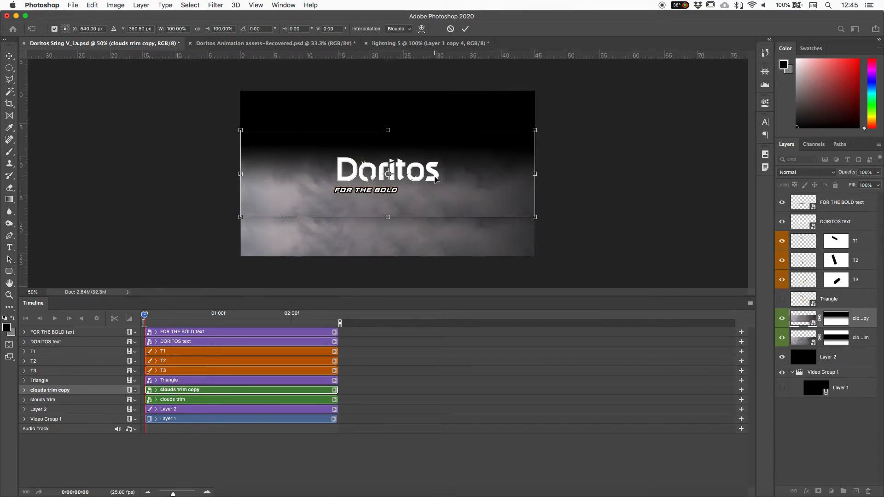
right_click(457, 179)
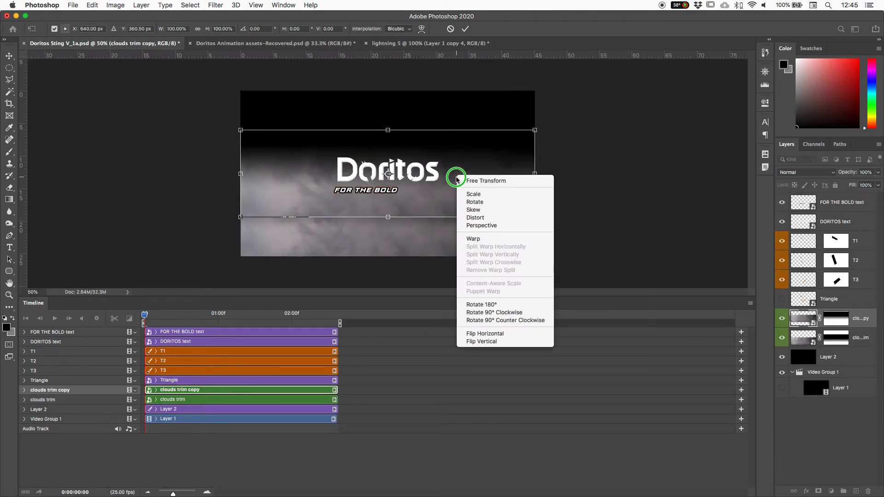
click(477, 335)
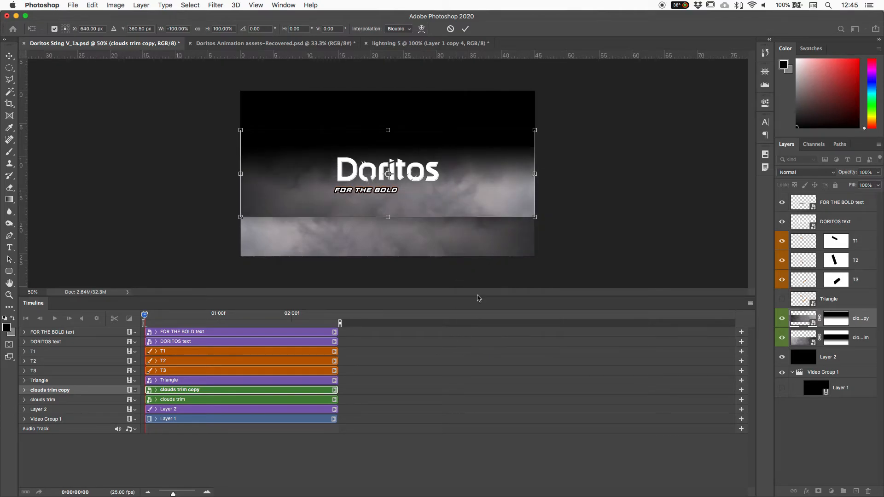
right_click(494, 196)
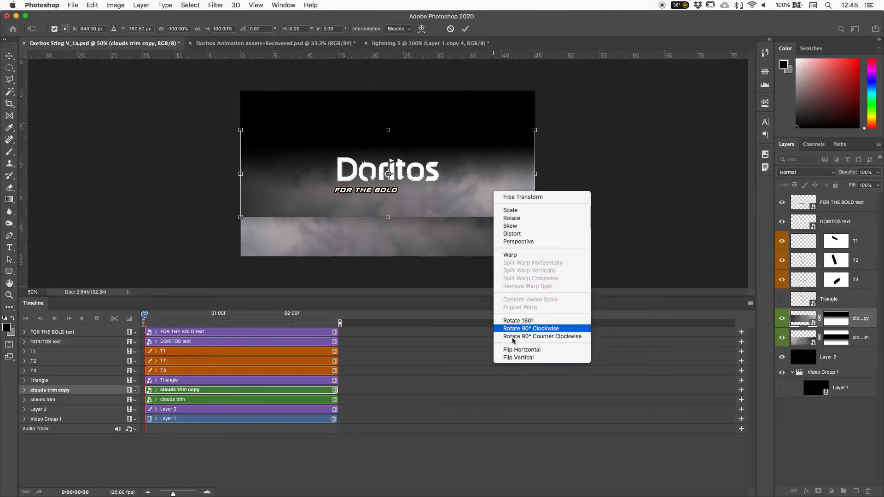
click(513, 358)
drag(483, 170, 483, 129)
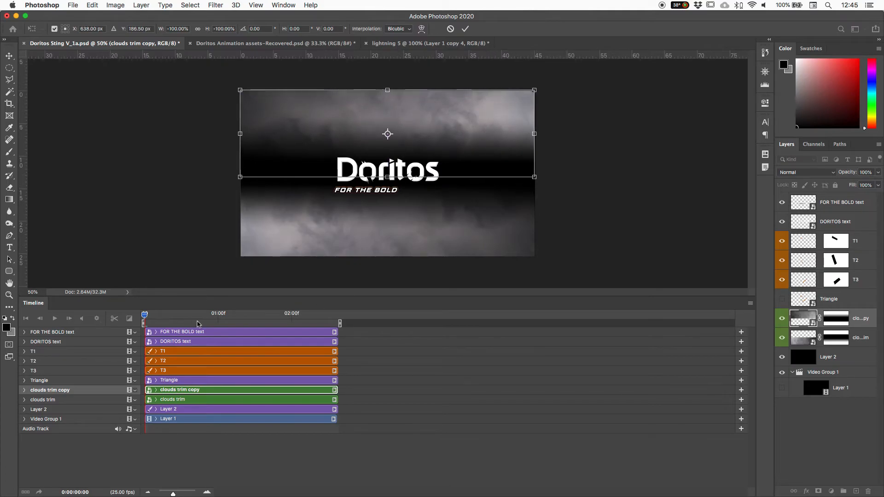
key(Return)
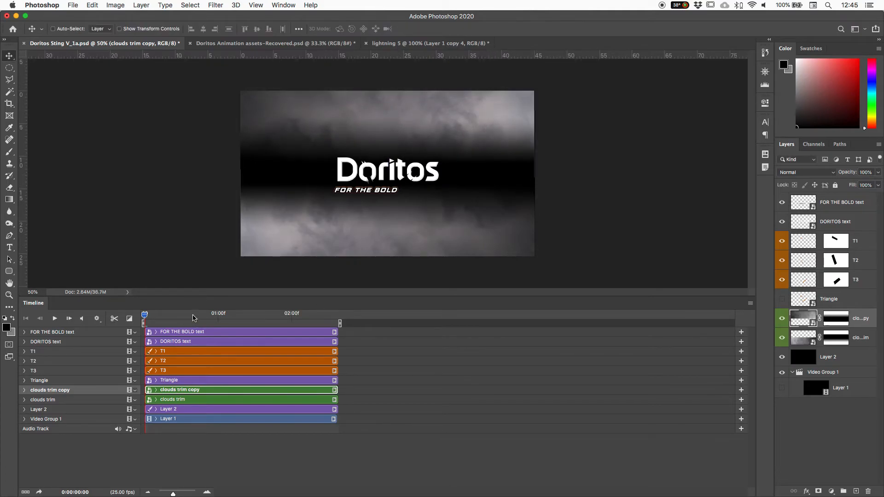
- Preview the cloud motion on the timeline and flip the clouds trim copy layer horizontally again
drag(178, 320, 144, 325)
key(super+t)
right_click(448, 116)
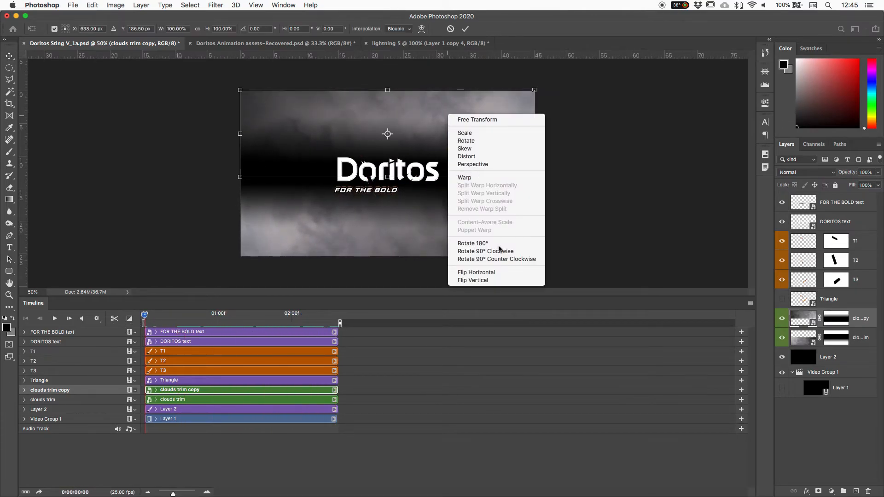
click(483, 274)
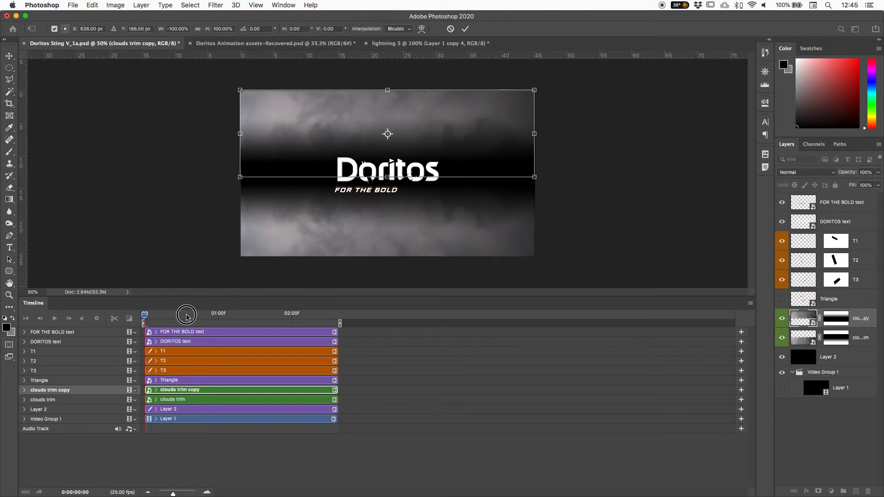
key(Return)
mouse_move(153, 320)
mouse_down()
mouse_move(326, 315)
mouse_move(144, 315)
mouse_up()
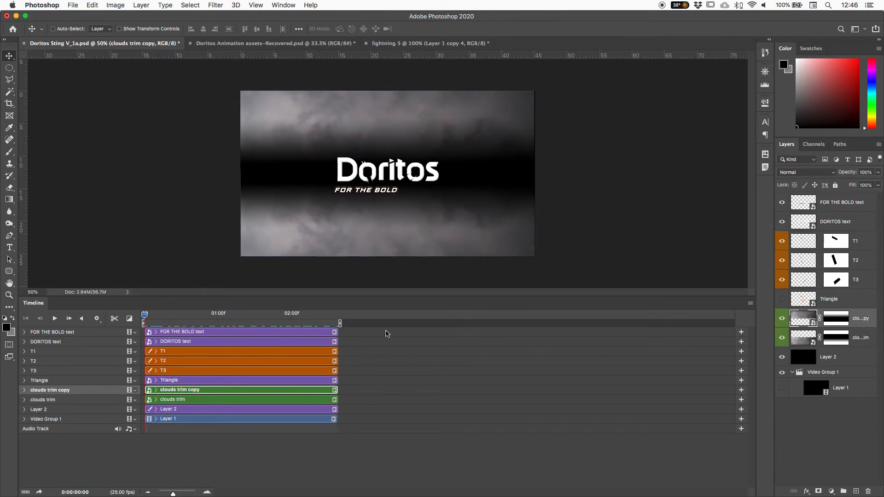
drag(336, 332, 357, 339)
key(super+z)
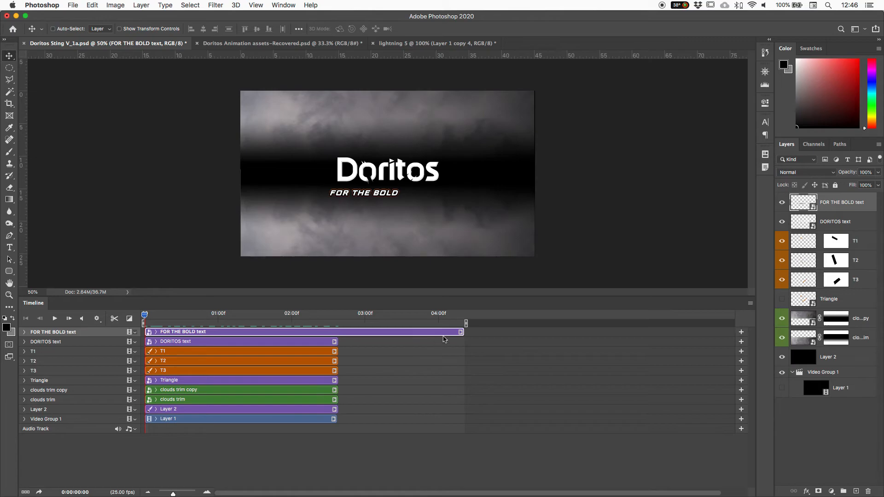
drag(465, 333, 338, 334)
- Slide the clouds trim copy clip earlier on the timeline, with its end aligned to the other clips, and scrub to preview it
click(311, 390)
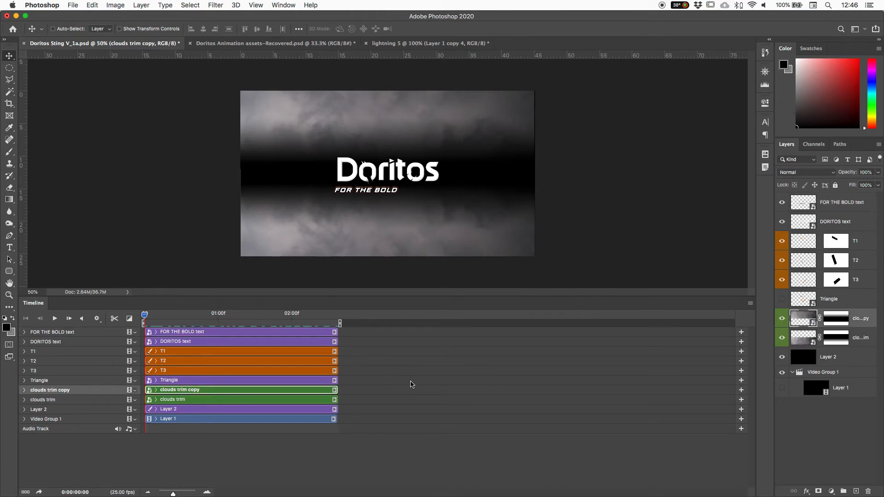
drag(337, 390, 311, 394)
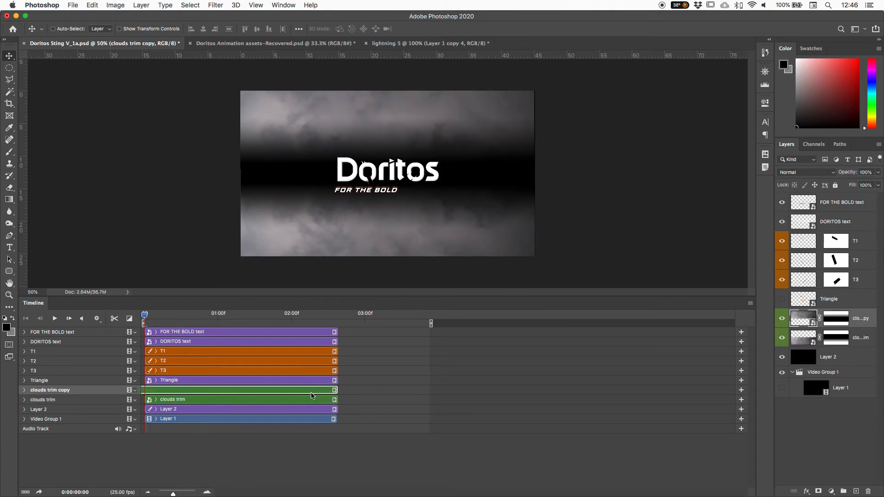
mouse_move(144, 316)
mouse_down()
mouse_move(288, 313)
mouse_move(306, 322)
mouse_move(138, 320)
mouse_up()
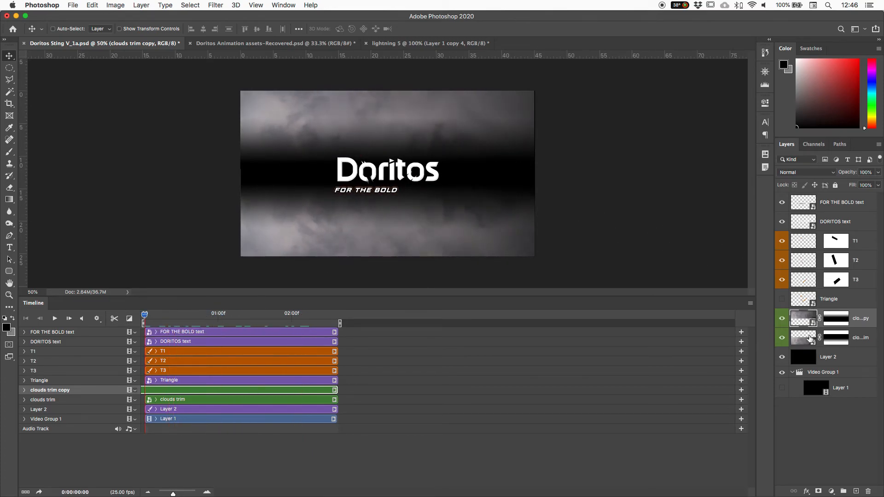
- Scale up the clouds trim copy layer from its lower-right corner so the upper clouds extend down behind the logo
key(super+t)
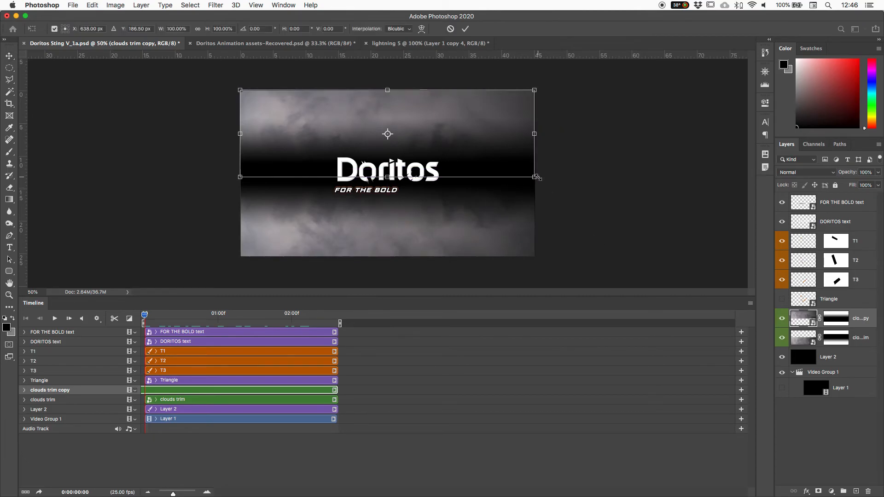
drag(535, 177, 675, 257)
key(Return)
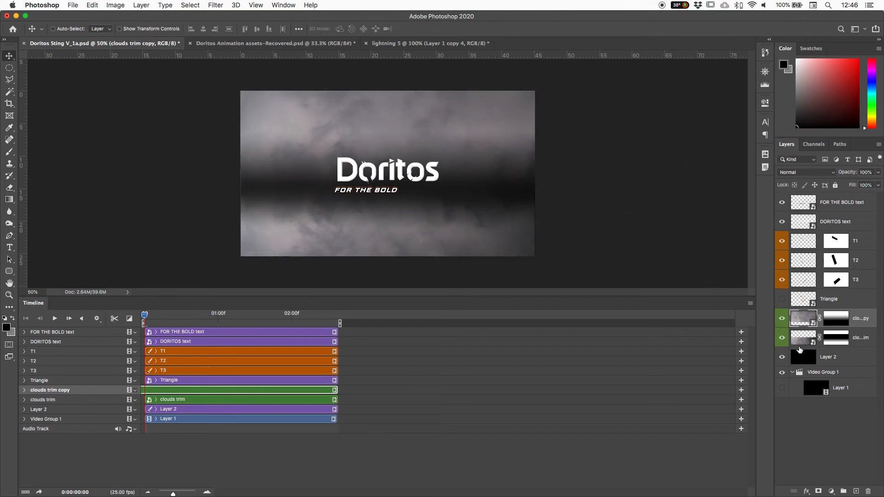
- Scale up the clouds trim layer from its upper-left corner so the lower clouds extend up behind the logo
click(799, 340)
key(super+t)
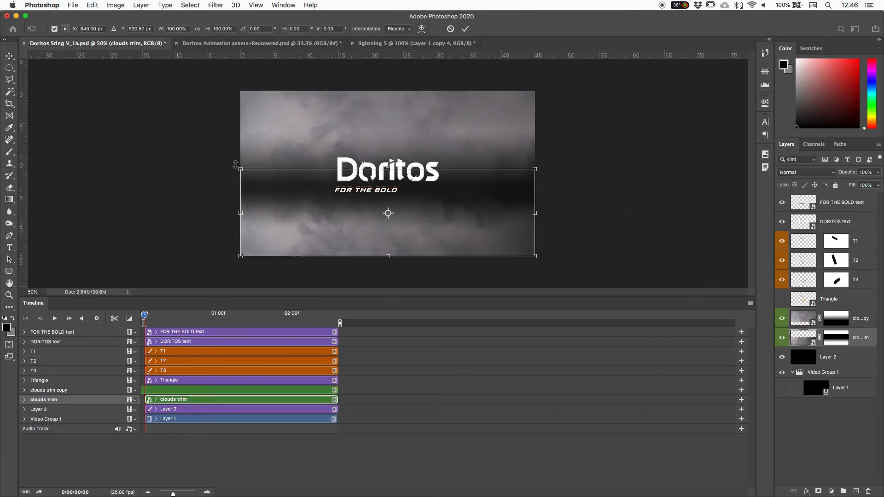
drag(235, 164, 134, 130)
key(Return)
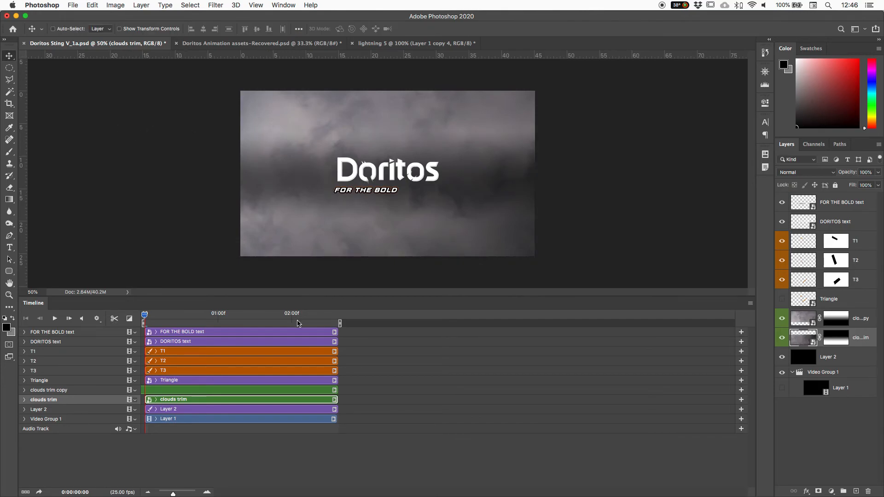
- Shift the clouds trim copy layer left and the clouds trim layer right on the canvas, and scrub the timeline to preview them
click(796, 321)
drag(470, 167, 444, 162)
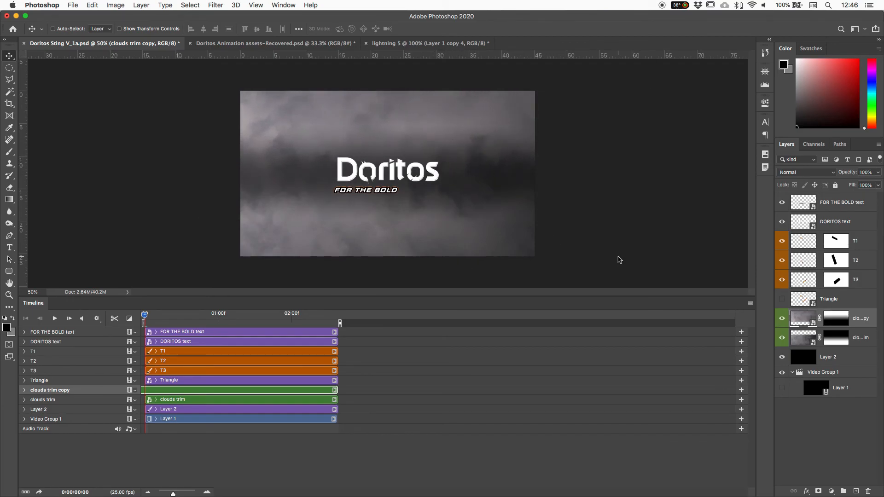
click(811, 340)
drag(489, 253, 520, 238)
drag(468, 229, 505, 229)
drag(283, 317, 144, 316)
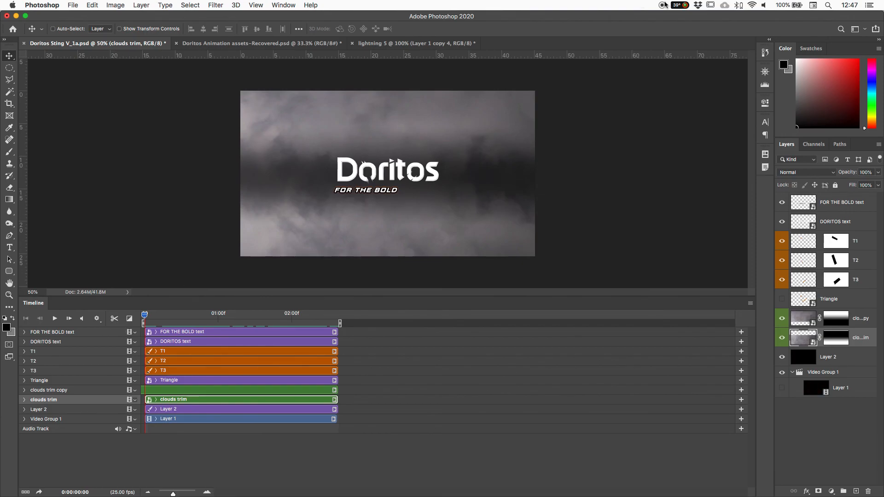